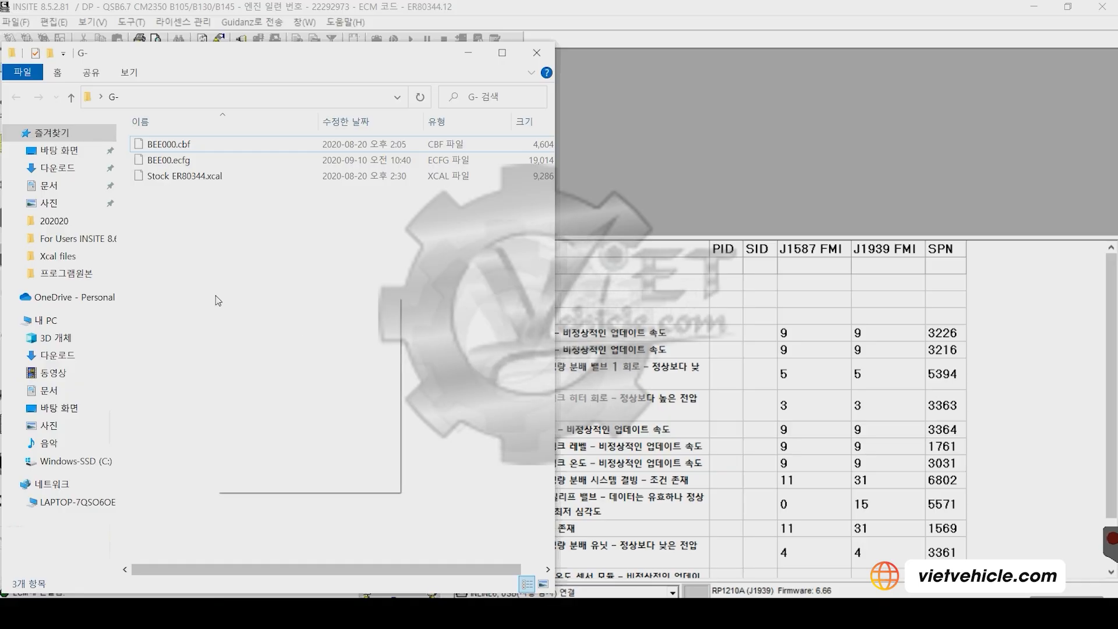
- Minimize the G- folder window and go through the listed fault codes from 2771 to 5278
left_click(376, 328)
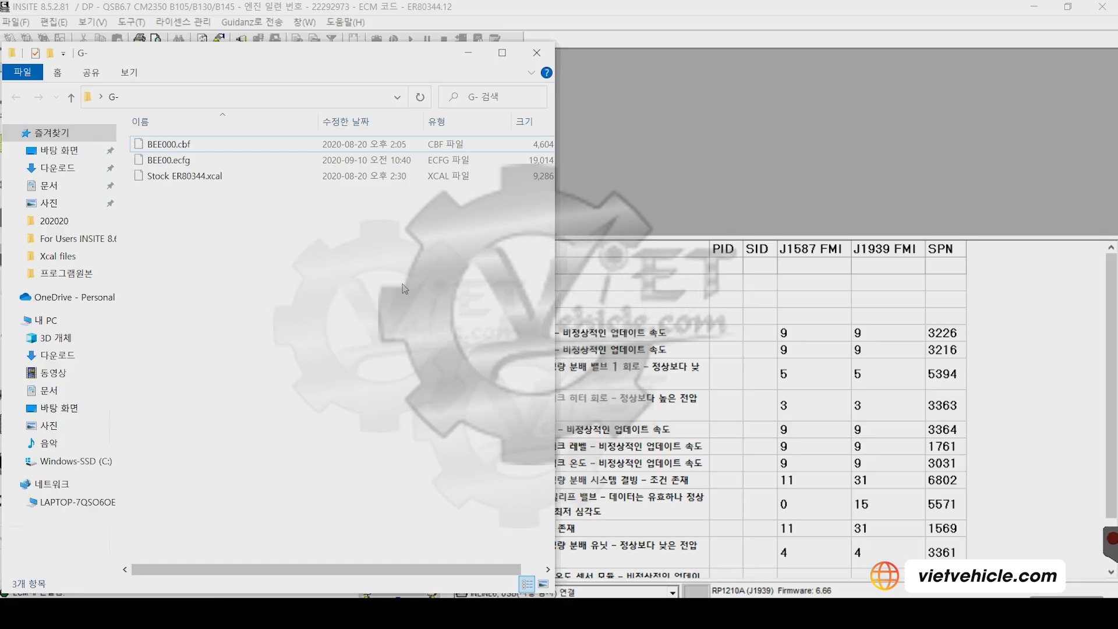
left_click(469, 55)
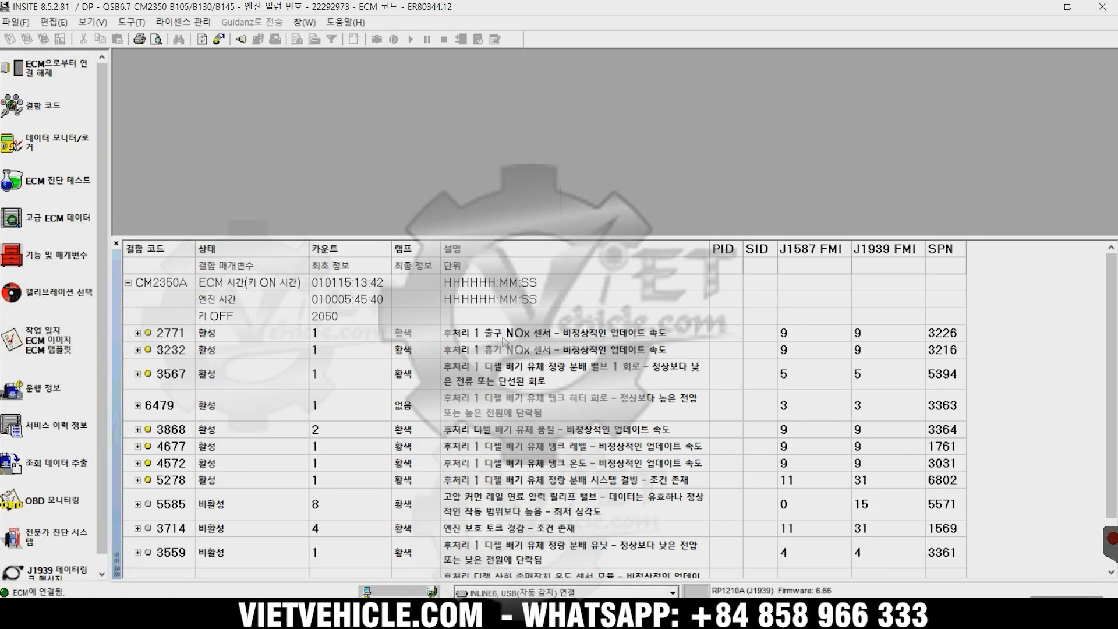
left_click(196, 334)
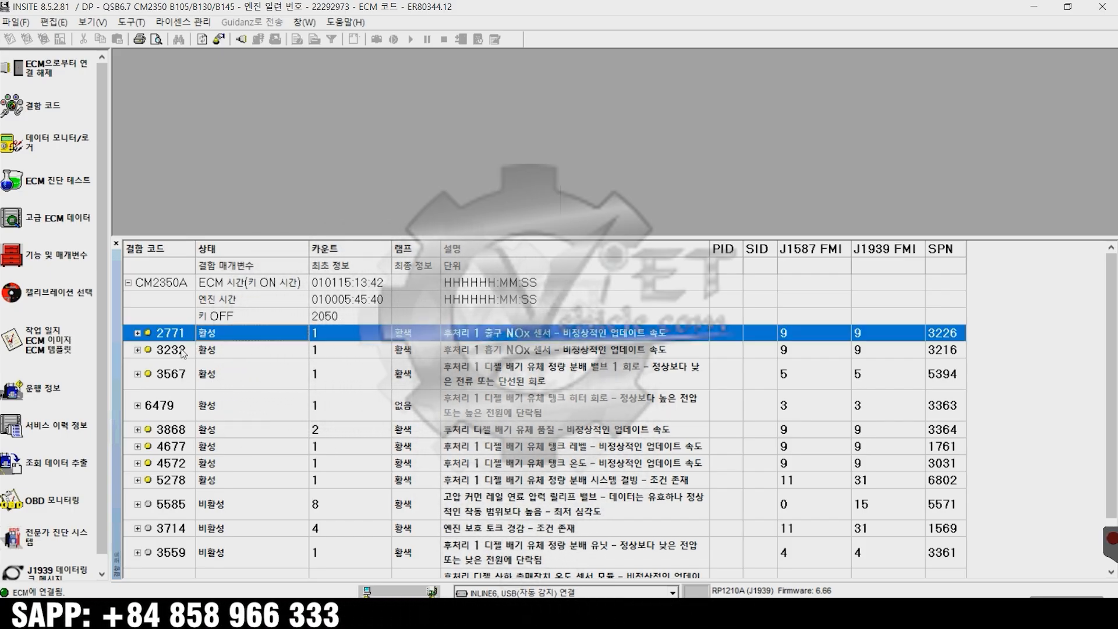
left_click(193, 351)
left_click(194, 376)
left_click(193, 405)
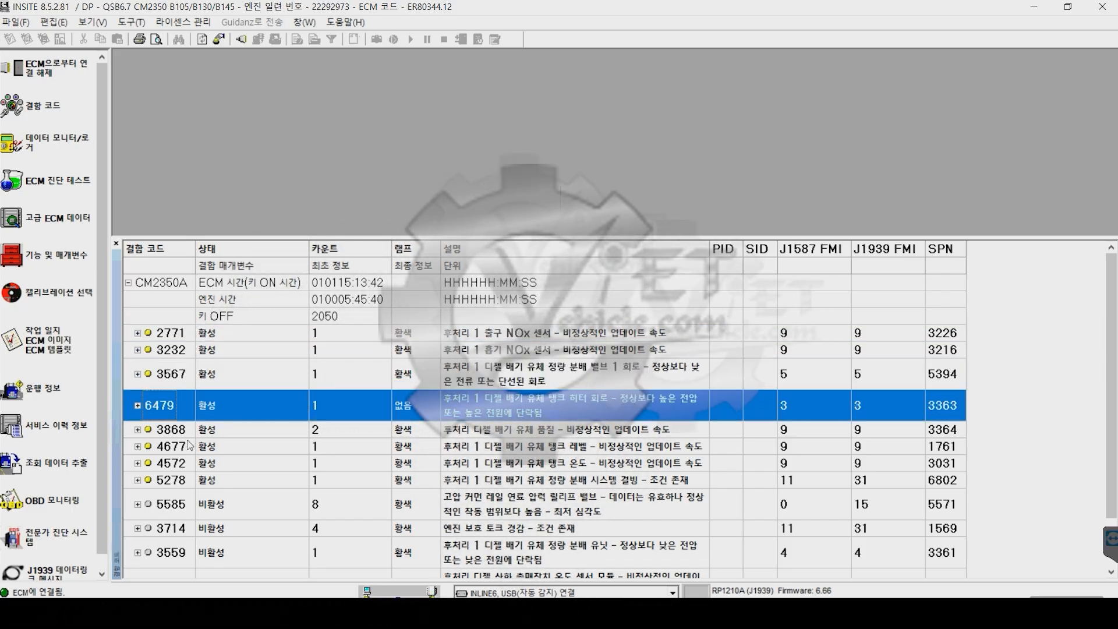
left_click(194, 429)
left_click(194, 448)
left_click(195, 464)
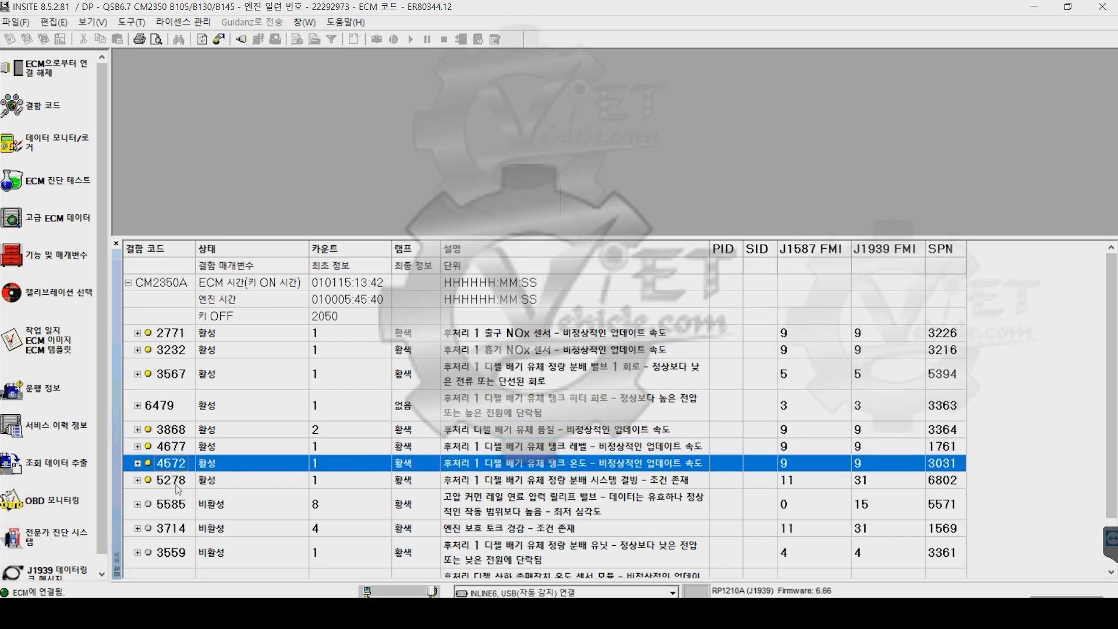
left_click(178, 505)
left_click(188, 484)
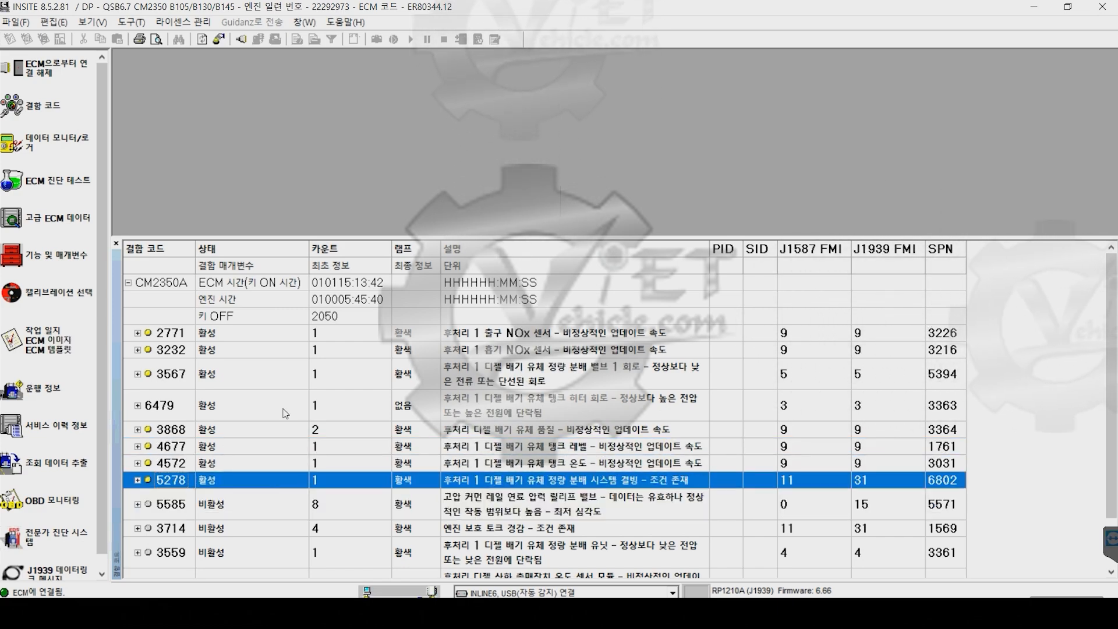
- Disconnect from the ECM without creating a new ECM image and minimize the diagnostic program
left_click(52, 74)
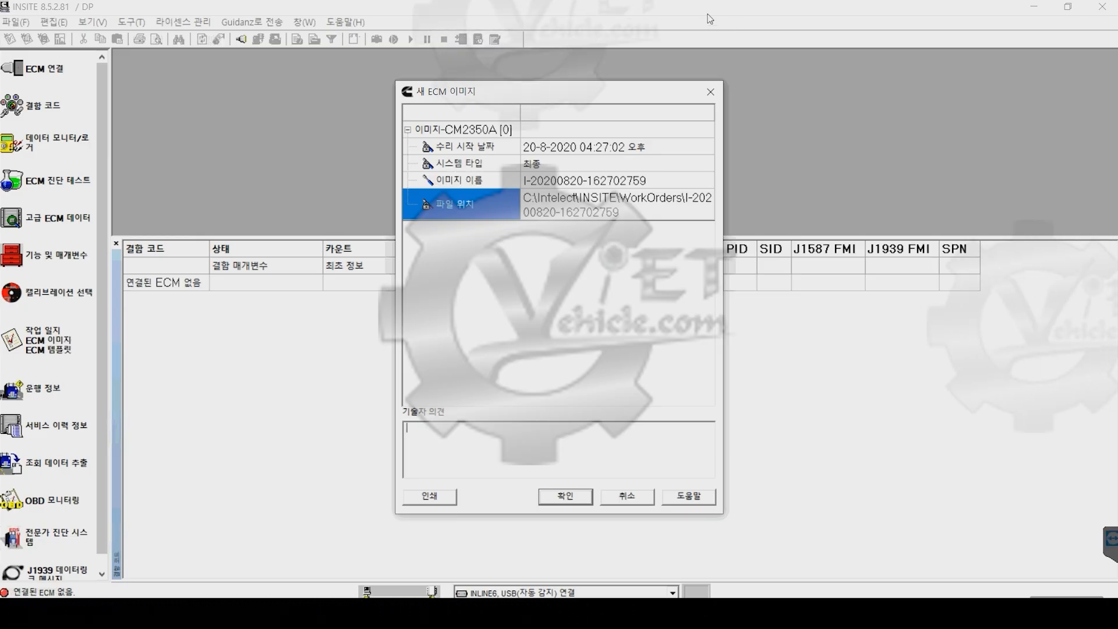
left_click(713, 92)
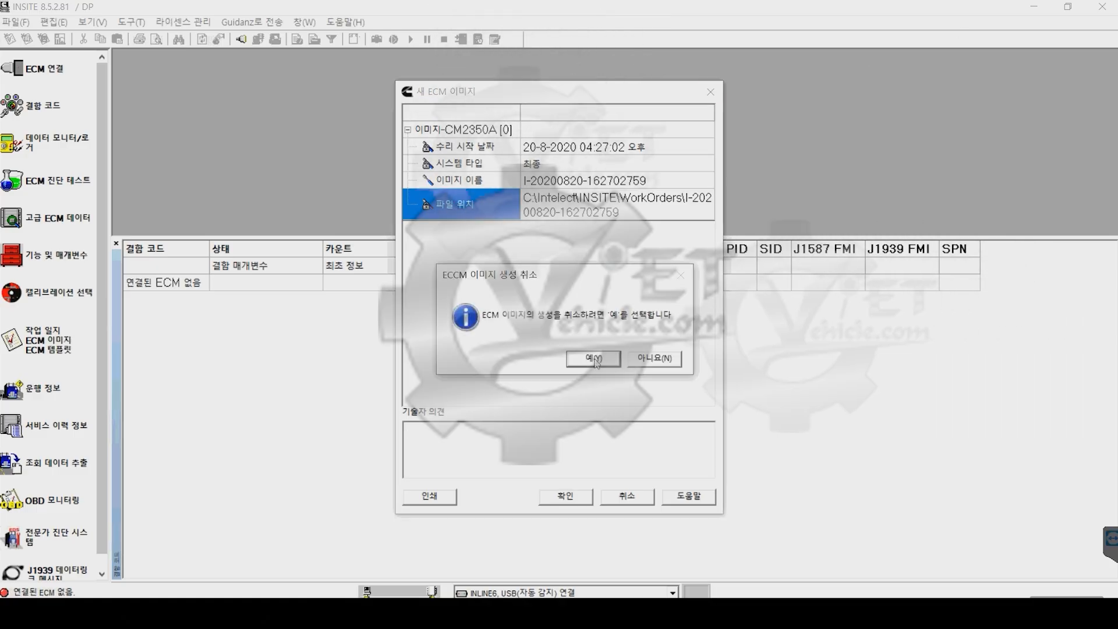
key("Return")
left_click(1033, 9)
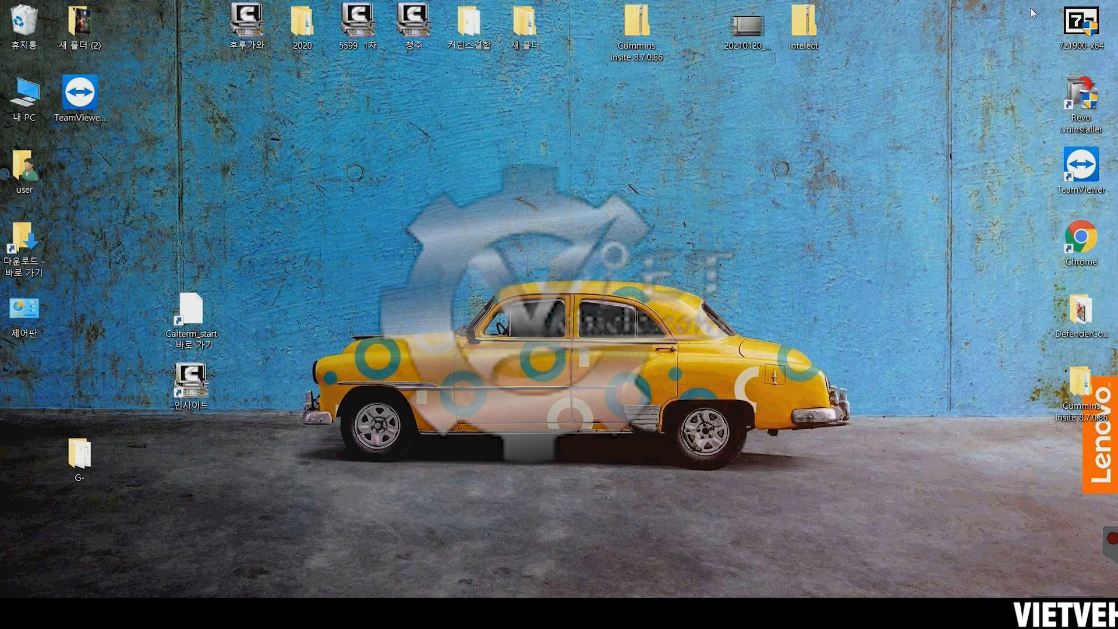
- Start Calterm as administrator and connect automatically to the Bronco product BEE using the BEE00.ecfg configuration
right_click(193, 312)
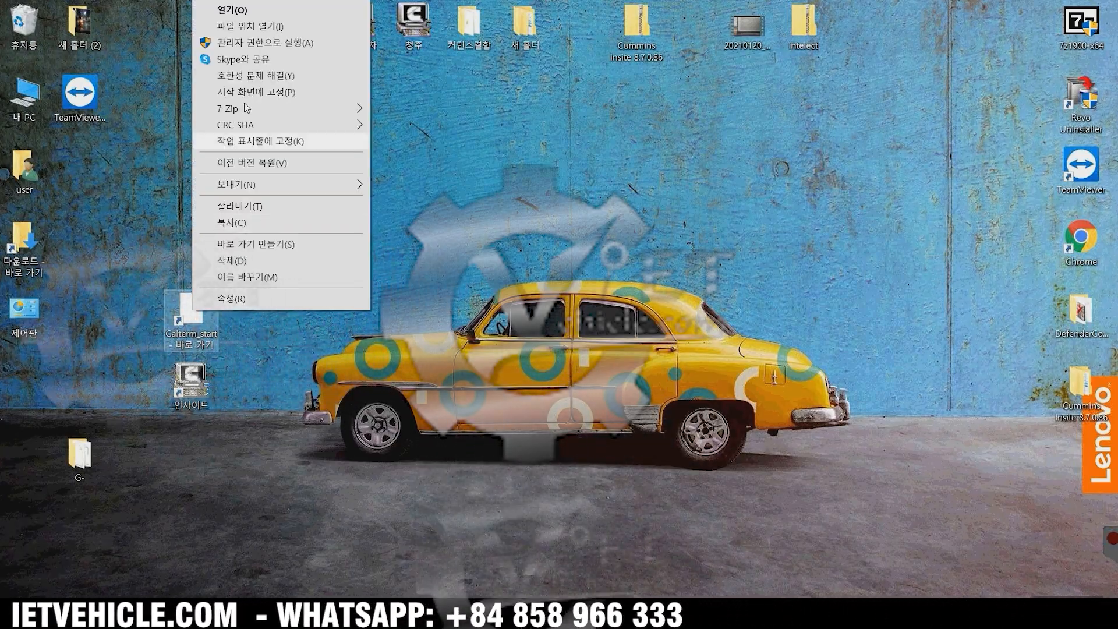
left_click(265, 42)
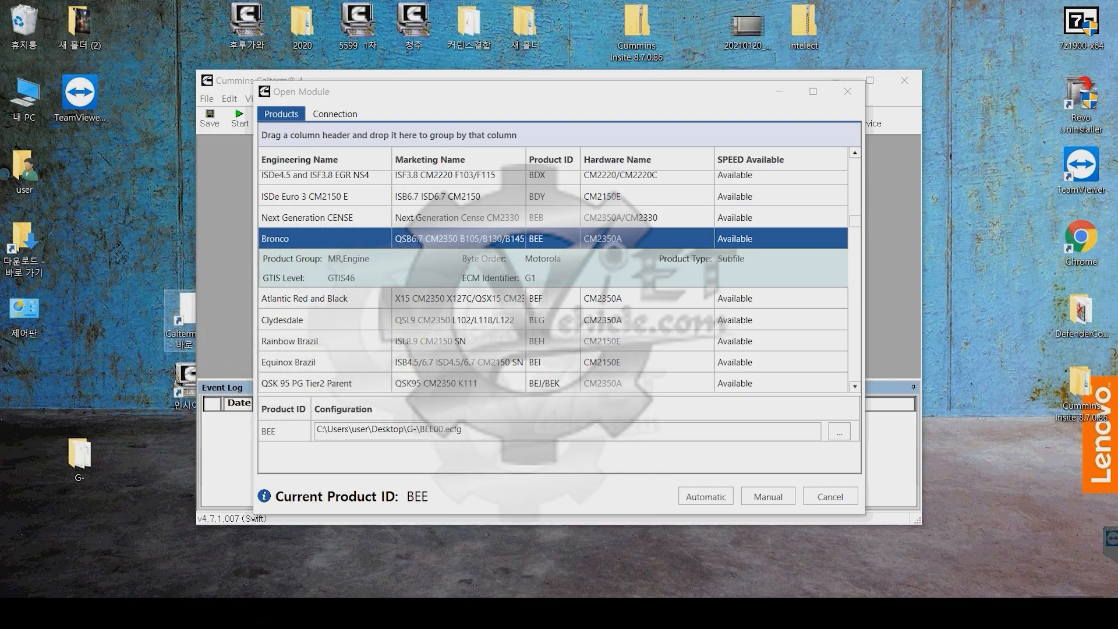
left_click(702, 498)
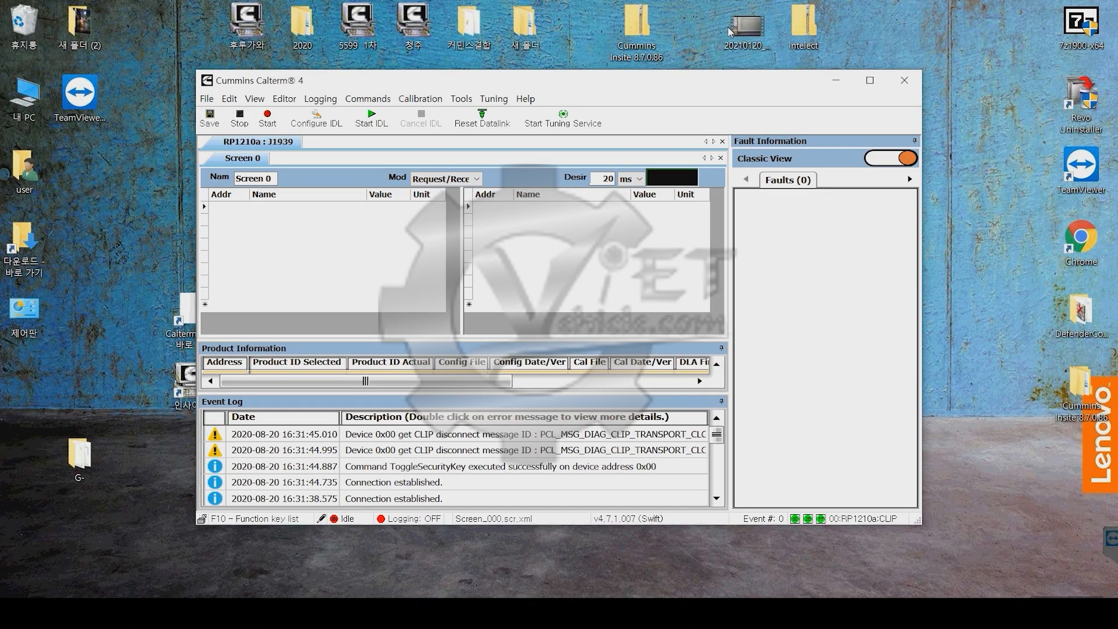
- Start the ECM calibration download and agree to close the current connection
left_click(461, 98)
mouse_move(419, 98)
left_click(439, 115)
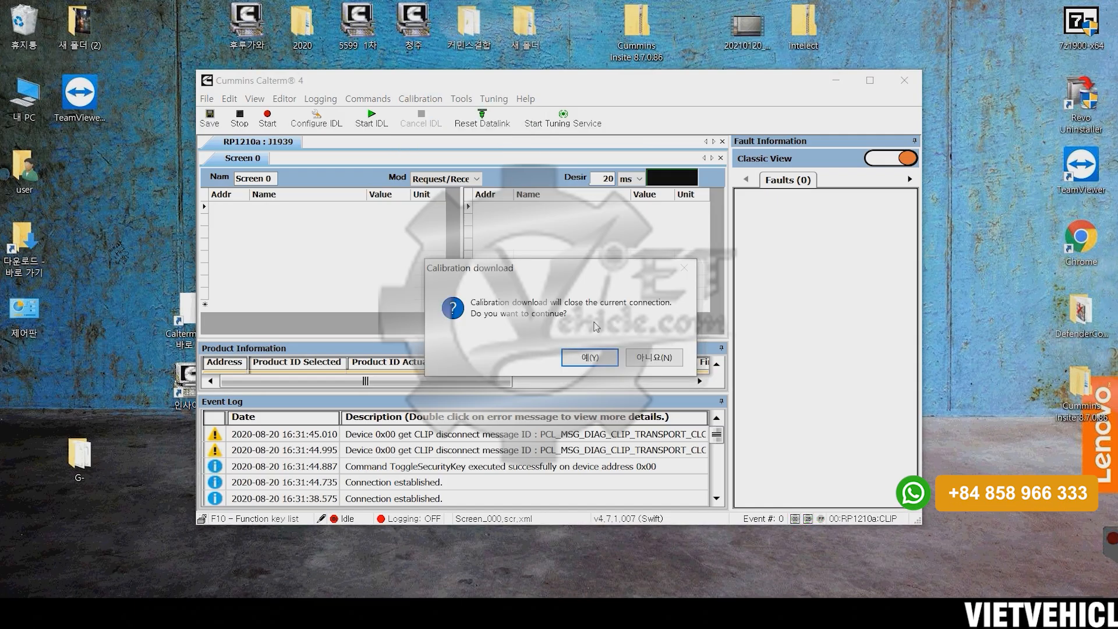
left_click(590, 356)
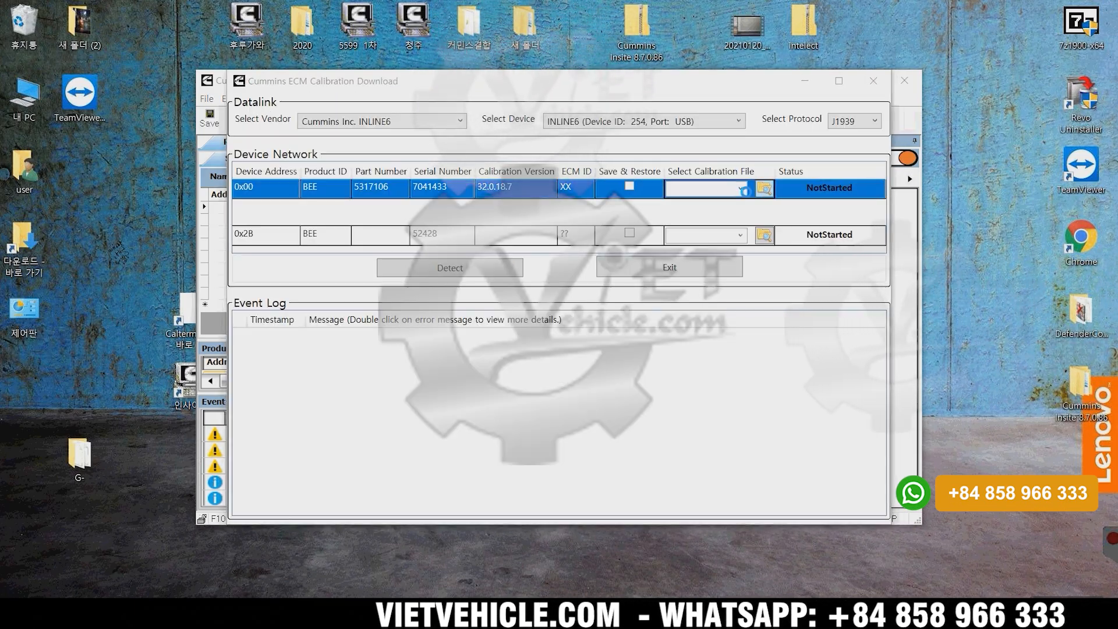
- Reflash device 0x00 with ER80344 DPF SCR EGR DEL.xcal from the G- folder and exit the calibration download
left_click(765, 188)
left_click(472, 230)
left_click(664, 419)
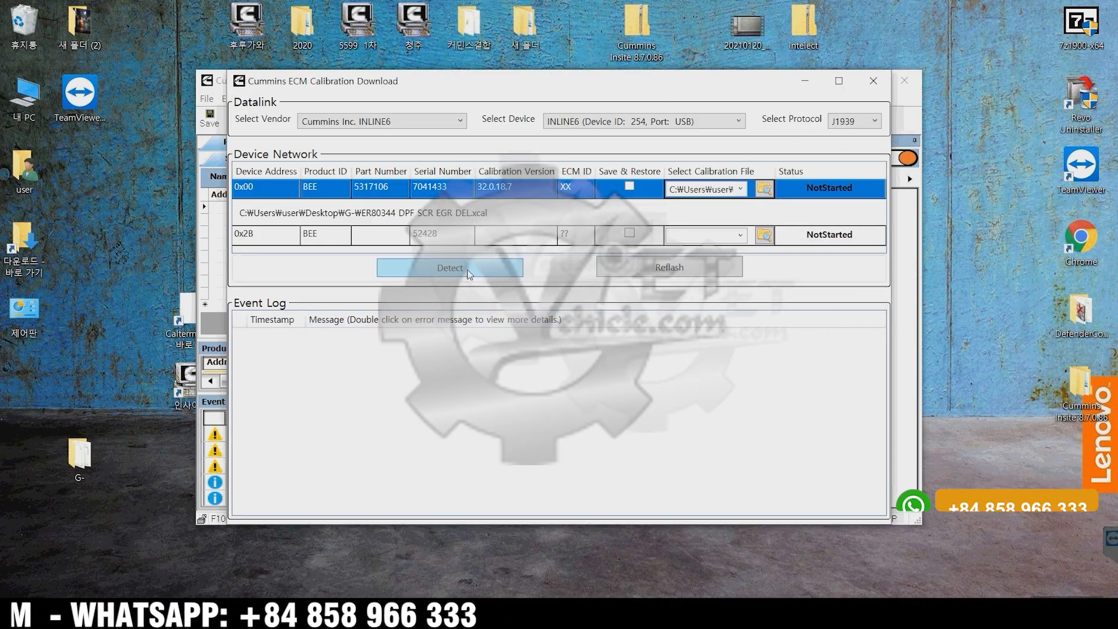
left_click(469, 273)
left_click(764, 188)
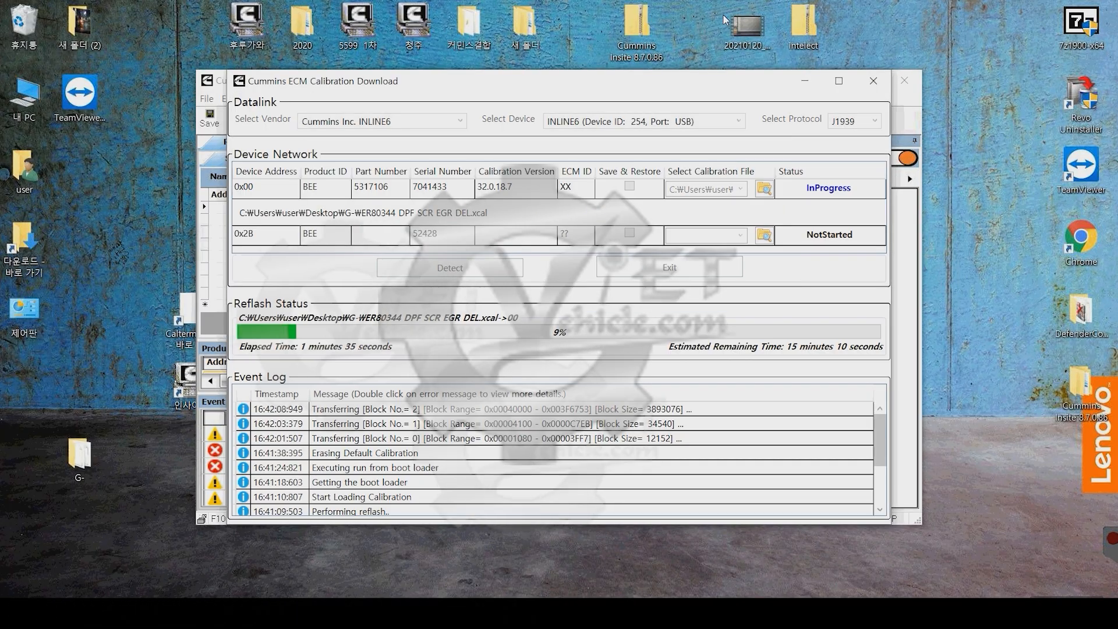
left_click(988, 287)
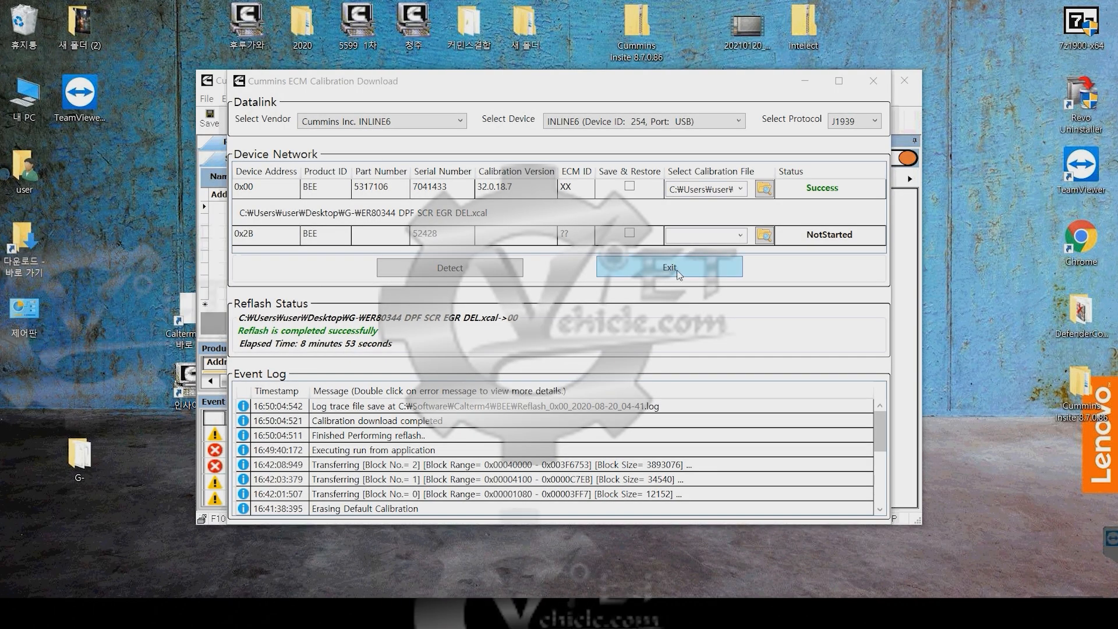
left_click(677, 273)
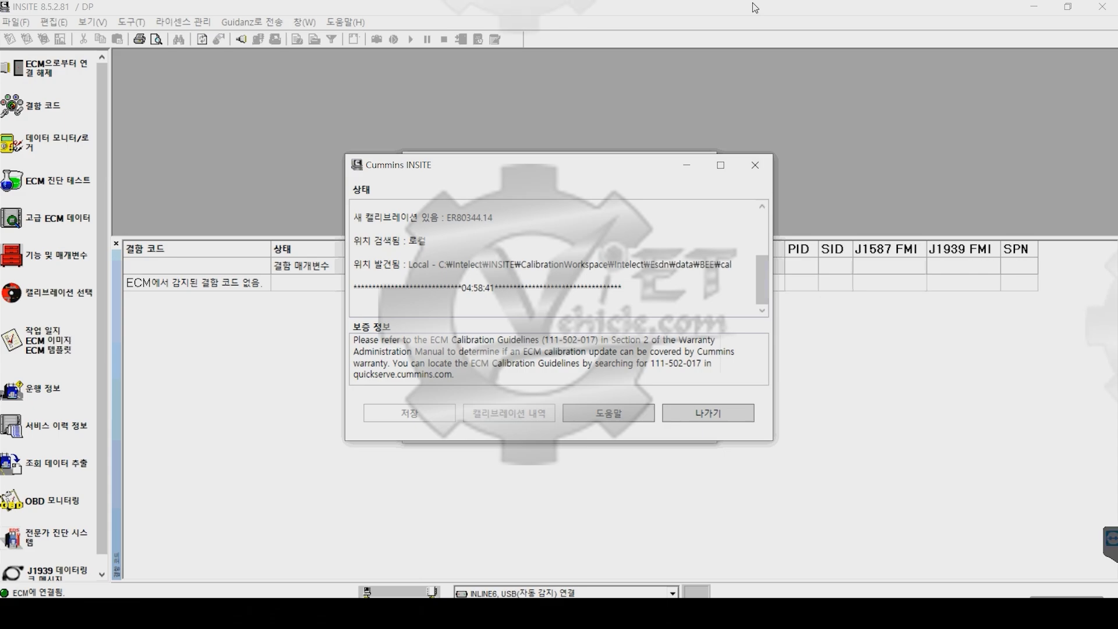
- In INSITE, dismiss the calibration status and work order dialogs and display the ECM's fault codes
left_click(709, 414)
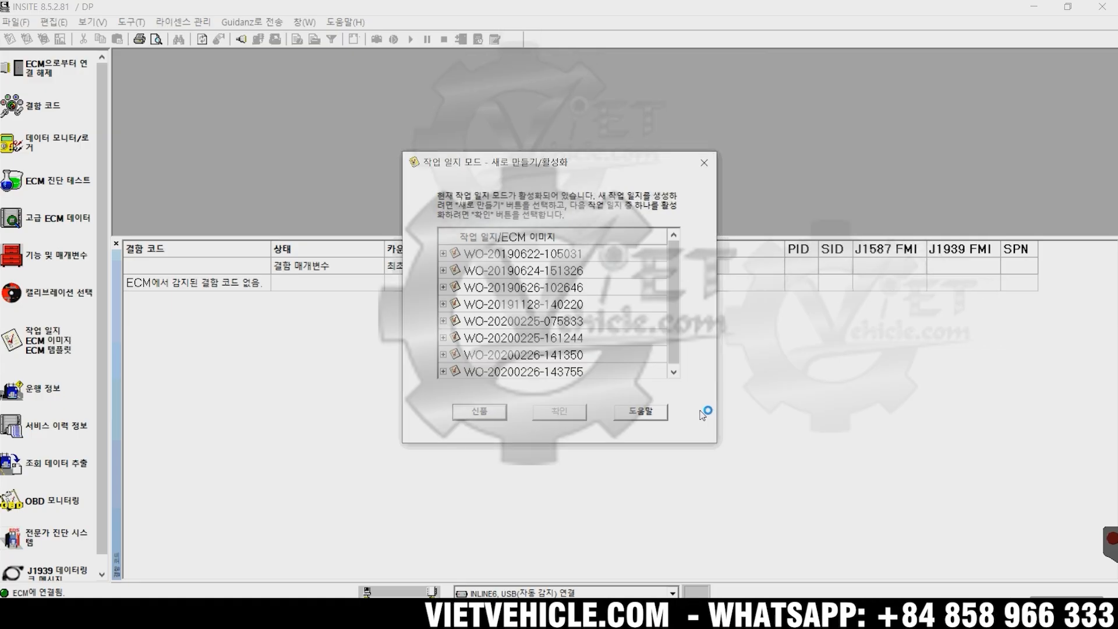
left_click(703, 165)
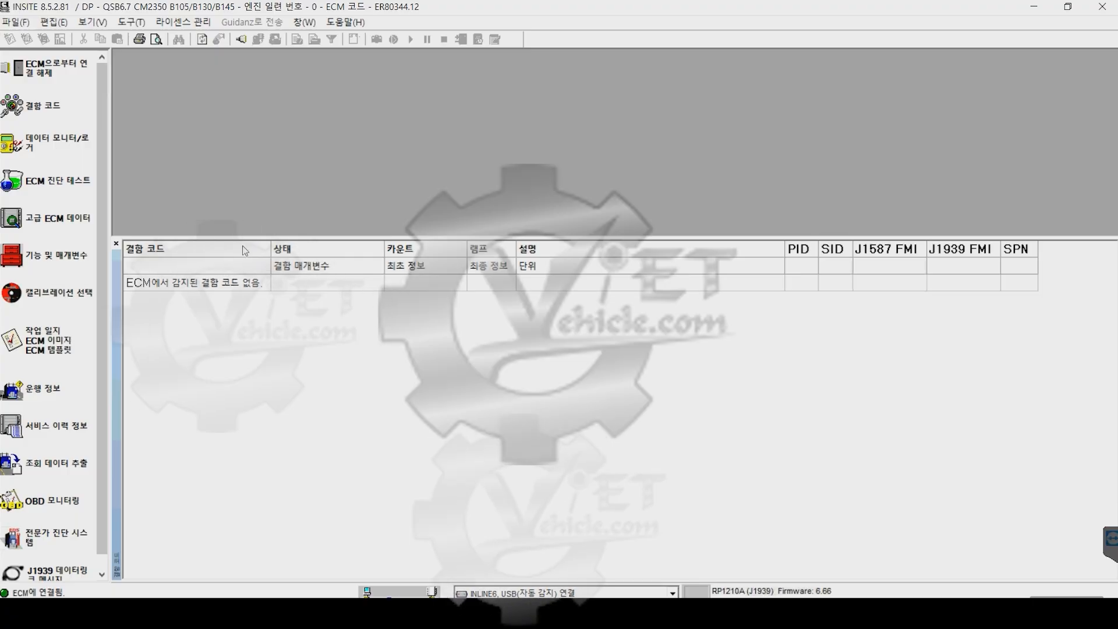
left_click(51, 117)
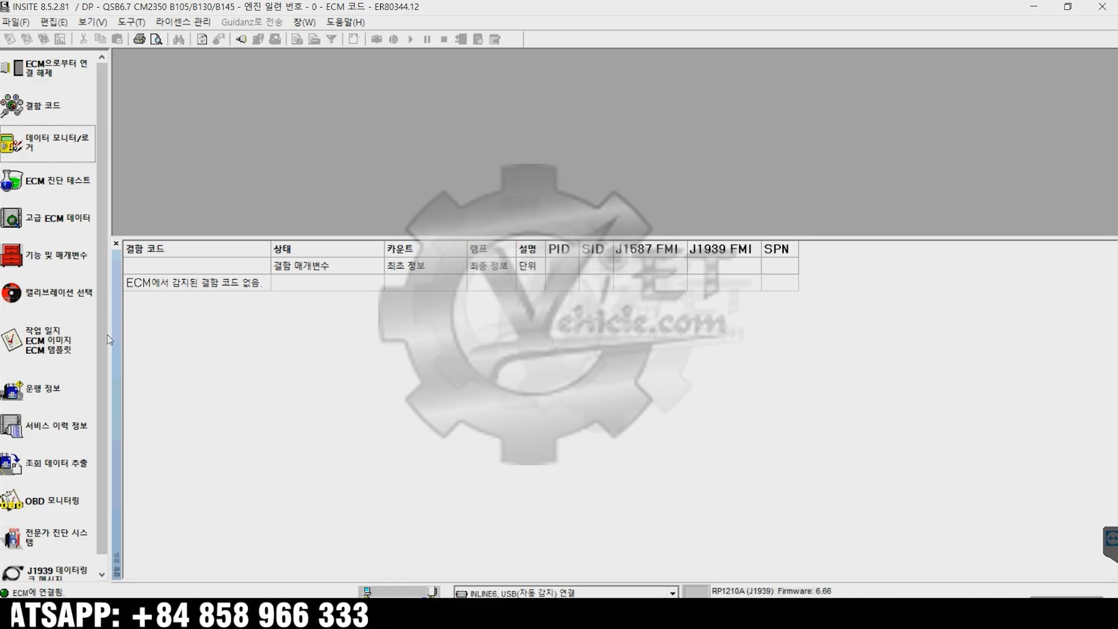
- Send the ECM template commented STOCK ER80344 20/4 to the connected ECM and confirm the key switch is OFF
left_click(52, 341)
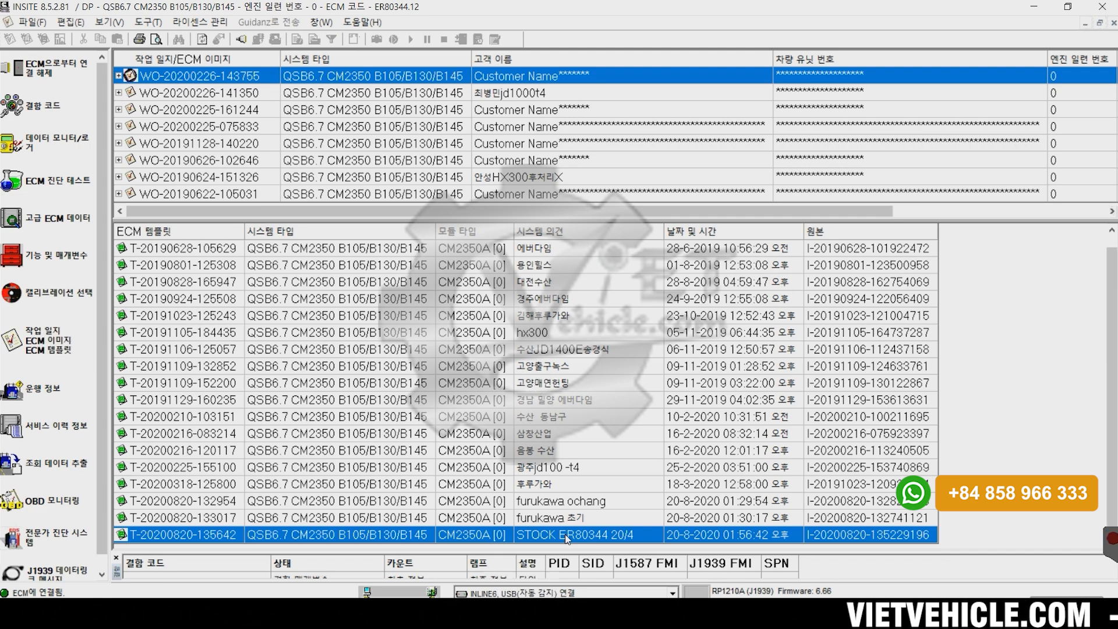
right_click(565, 533)
left_click(641, 385)
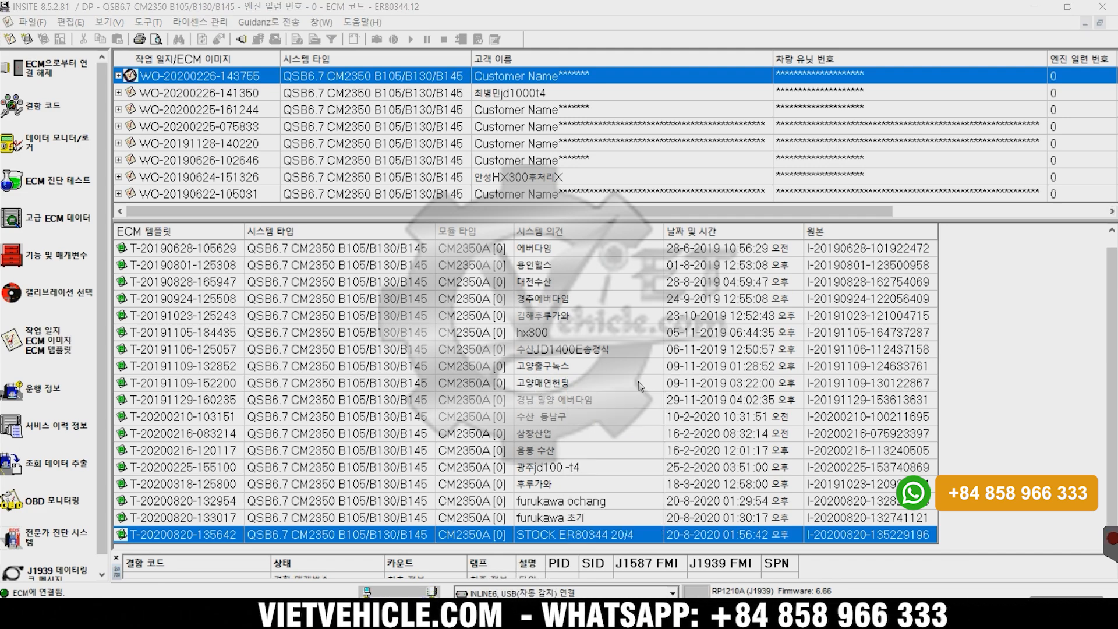
left_click(614, 353)
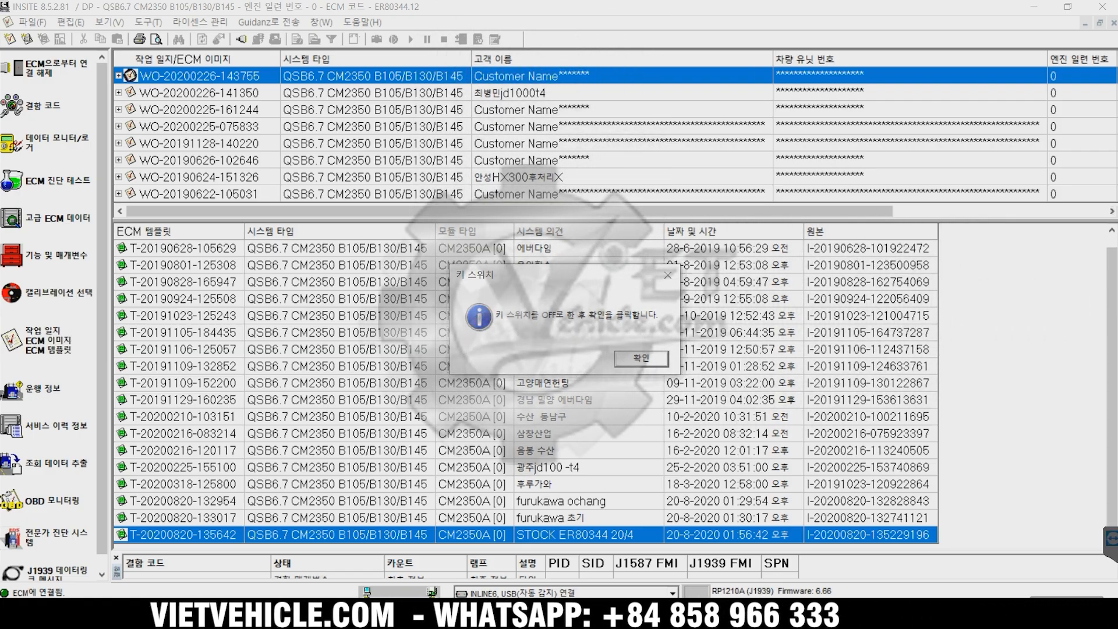
left_click(658, 357)
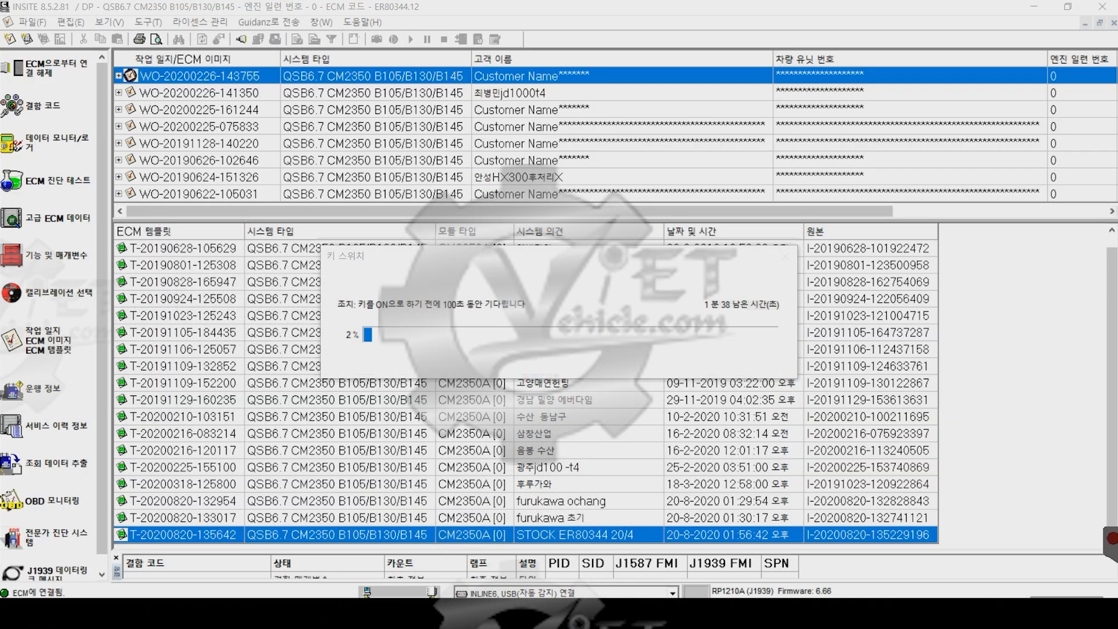
- Permanently delete ER80344 DPF SCR EGR DEL.xcal from the G- folder and return to INSITE
left_click(466, 592)
left_click(201, 181)
key("shift+Delete")
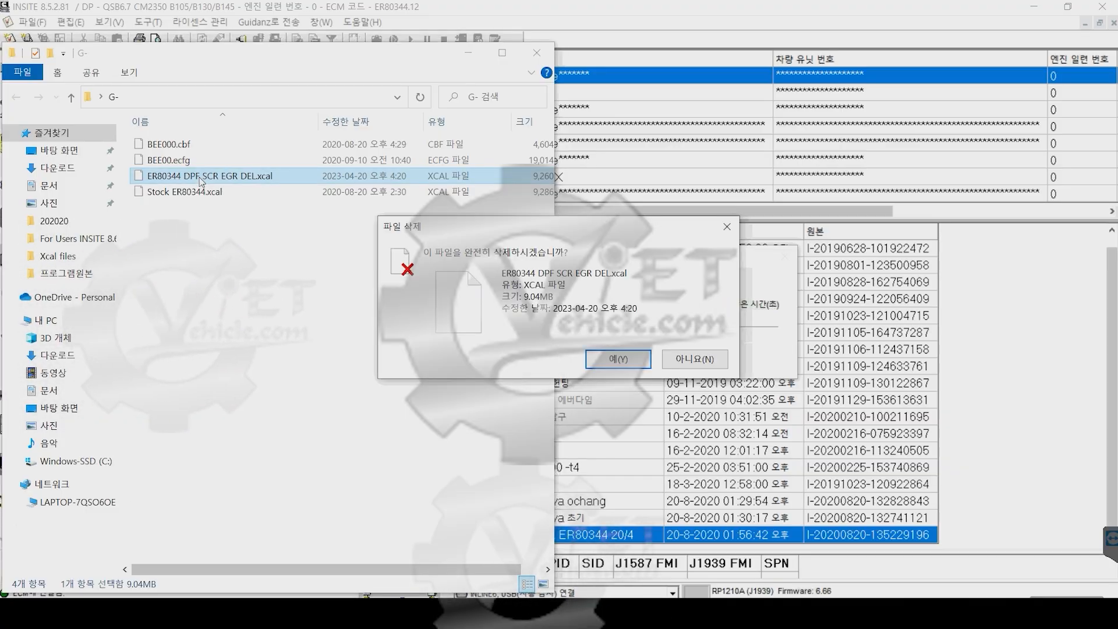
key("Return")
left_click(419, 15)
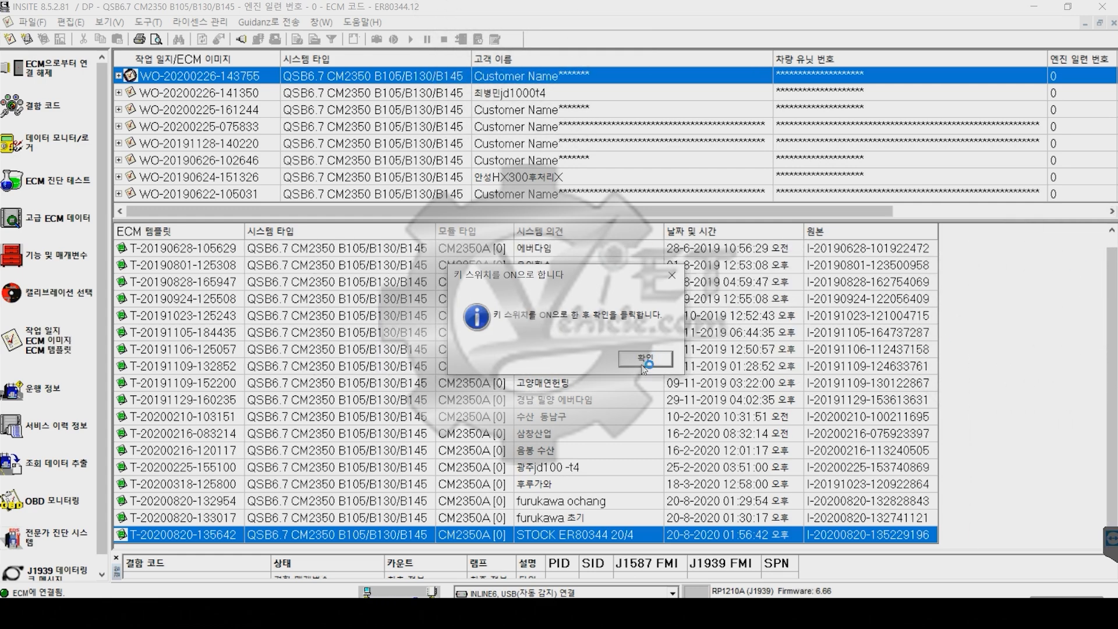
- Confirm the key switch is ON to continue the template transfer
left_click(643, 364)
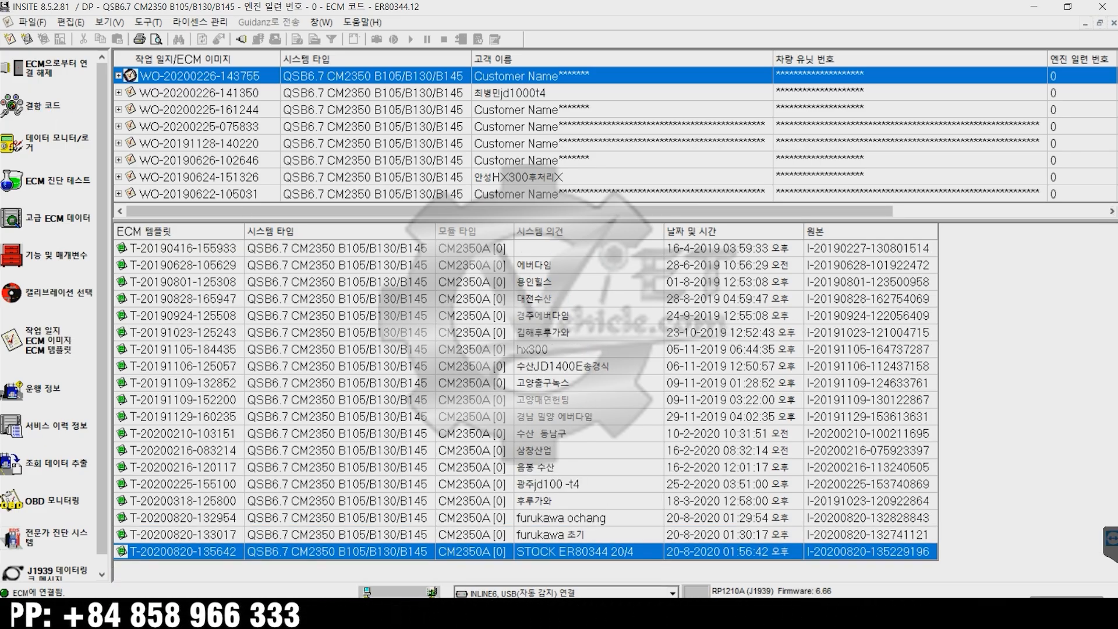
key("alt+Tab")
key("alt+Tab")
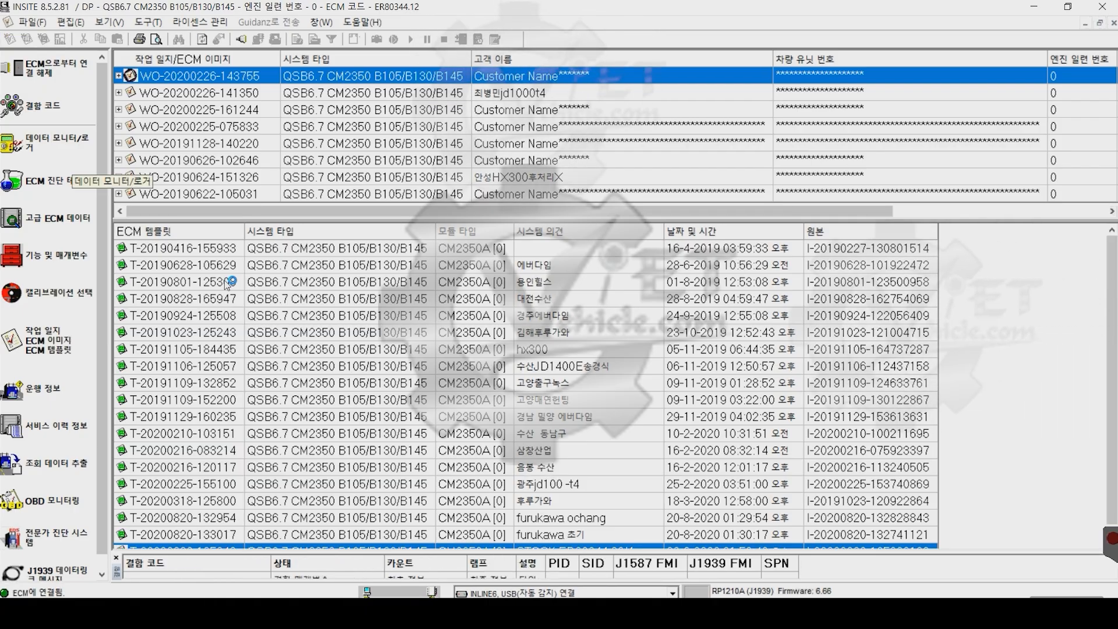
- Enlarge the fault code pane to check the ECM for fault codes, and hide it again
left_click_drag(760, 550, 780, 174)
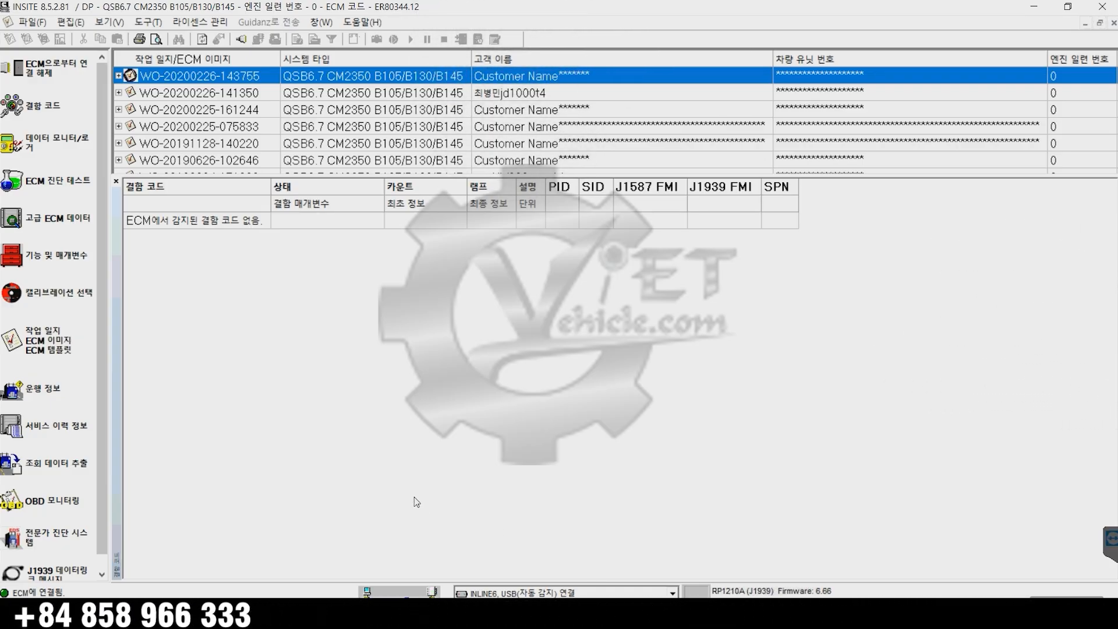
left_click(55, 109)
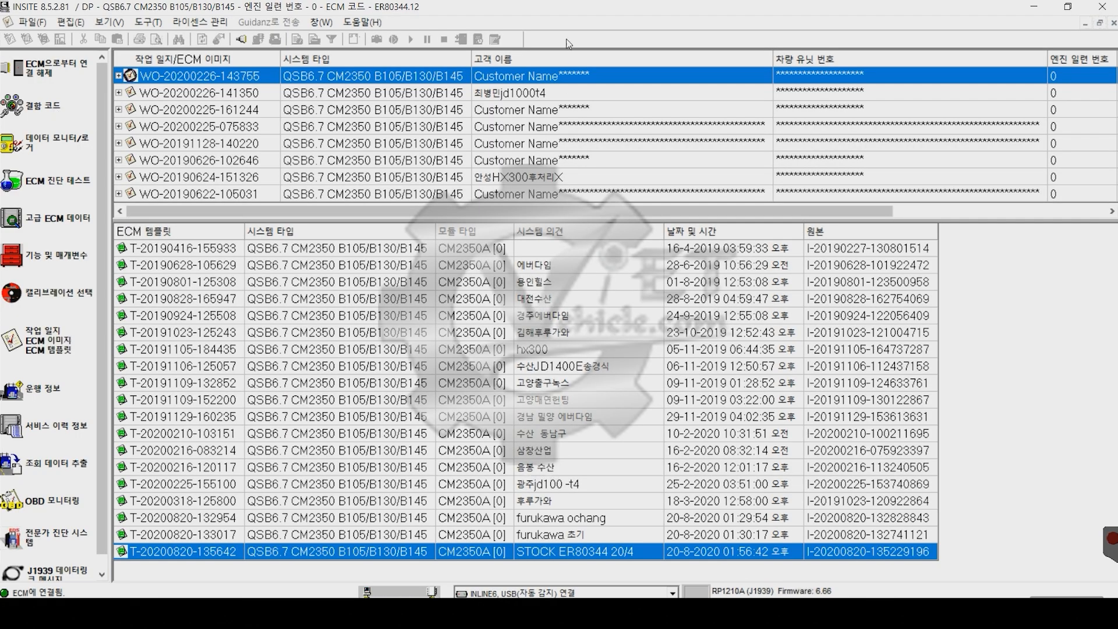
- Restore the INSITE window to its smaller size and move it over the Calterm window
double_click(561, 8)
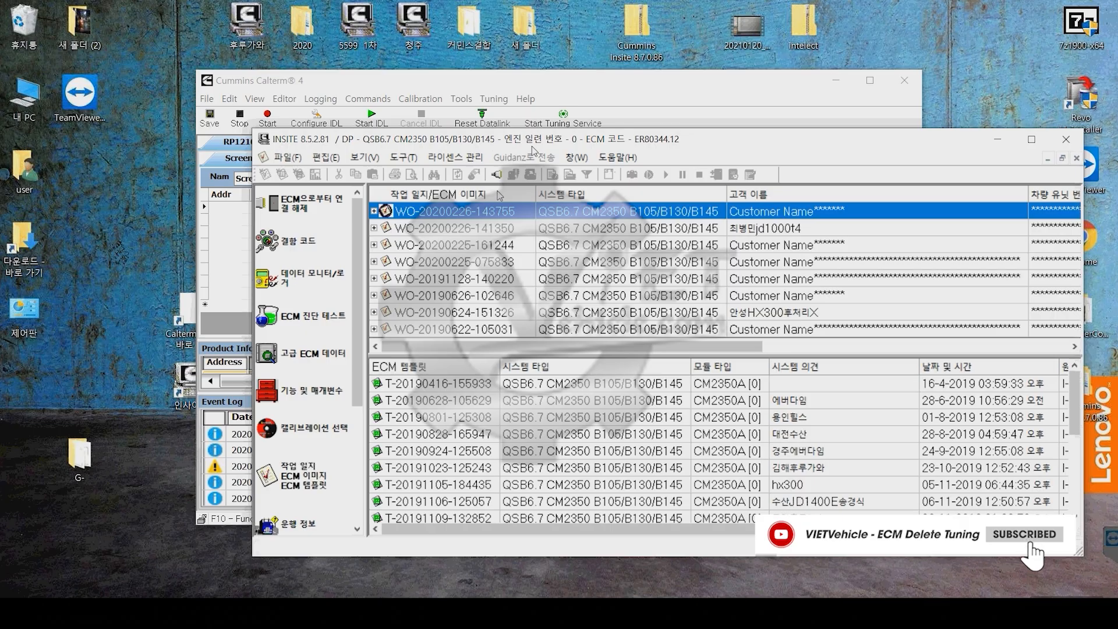
left_click_drag(543, 91, 434, 99)
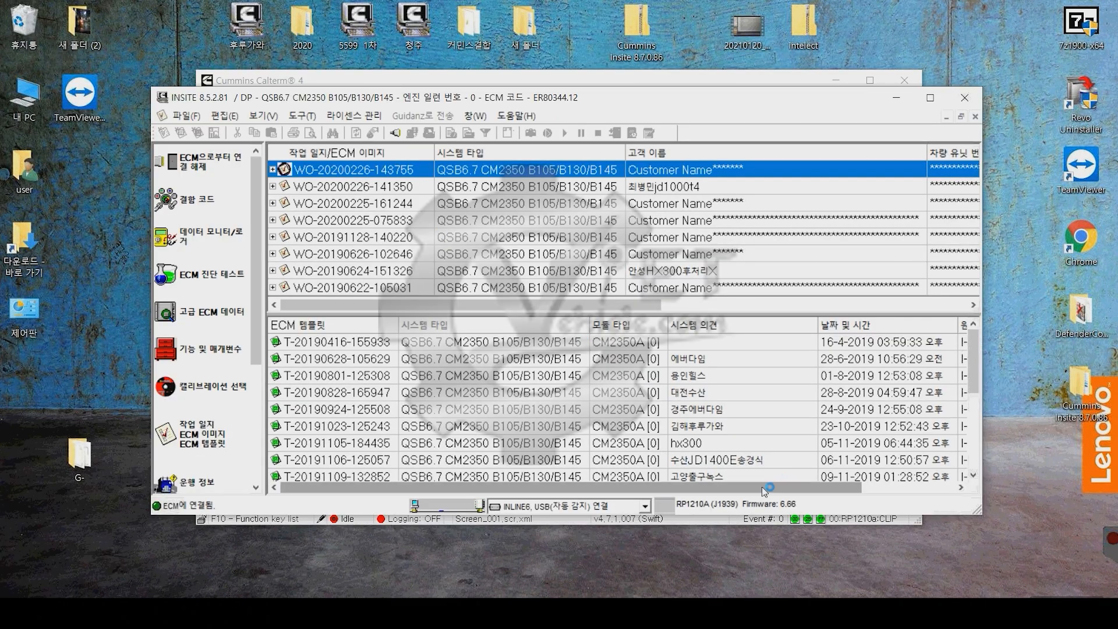